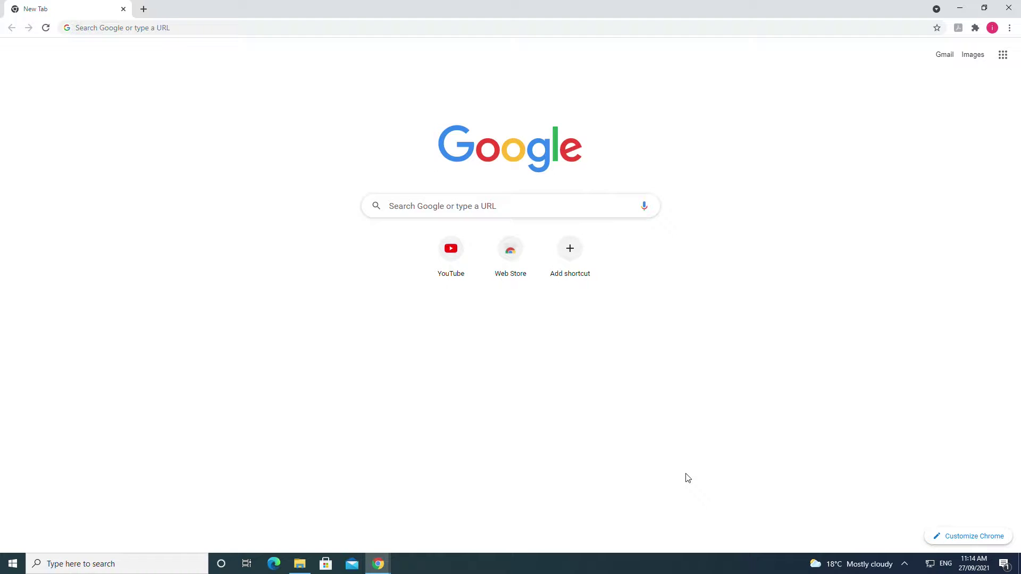
# Go to youtube.com and sign in to the Google account
pyautogui.click(124, 30)
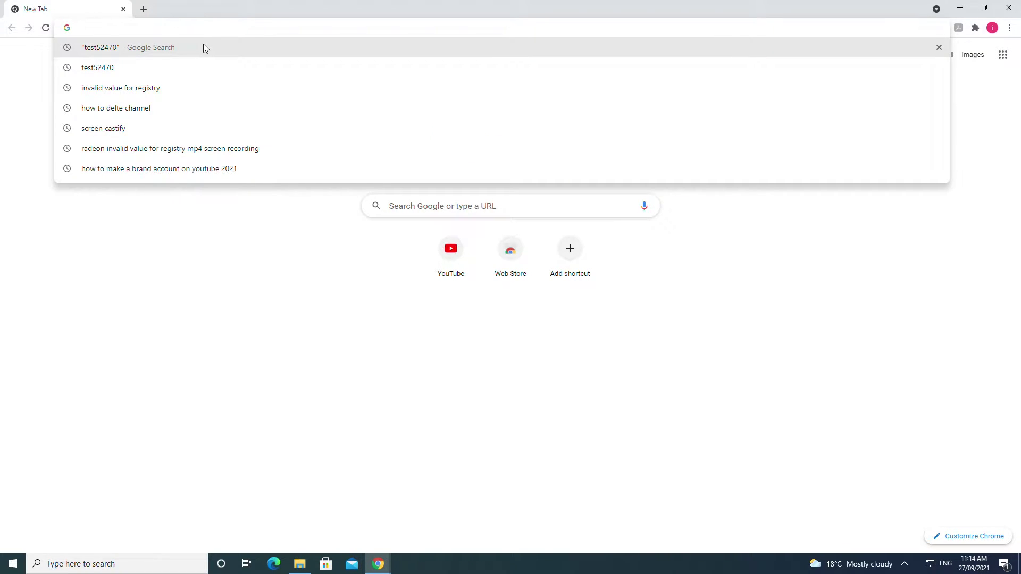
pyautogui.write('youtube.com')
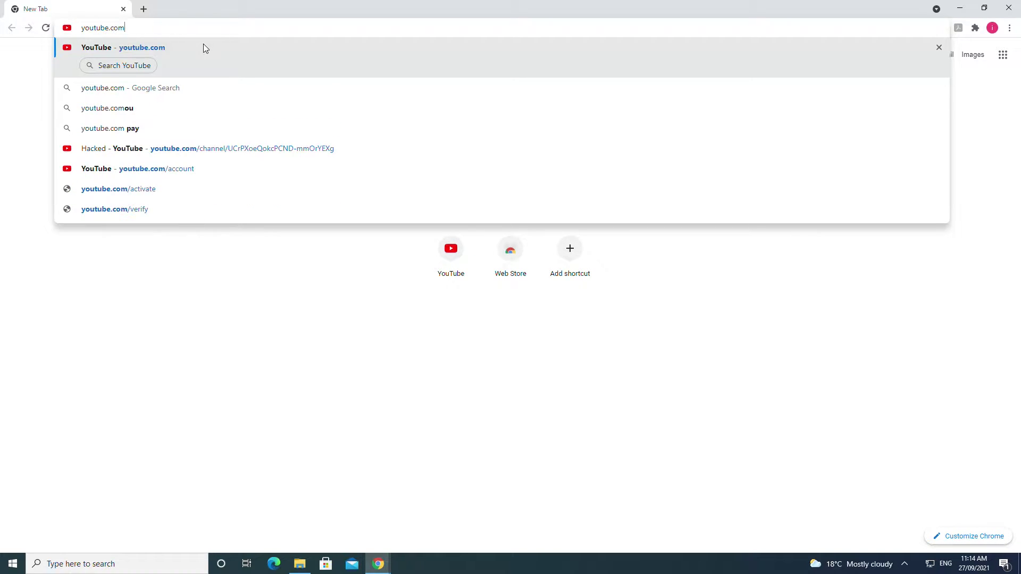
pyautogui.press('Return')
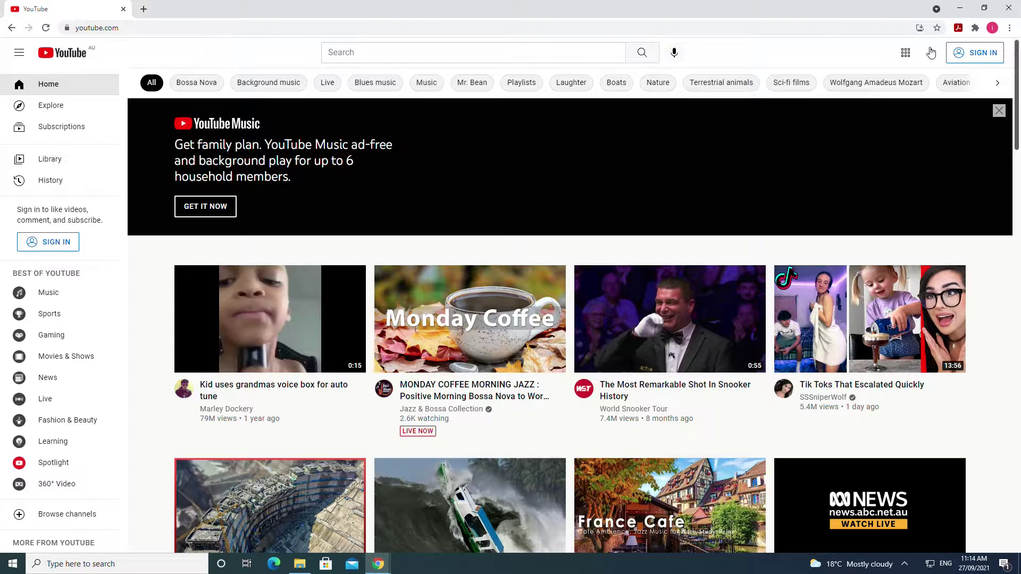
pyautogui.click(960, 62)
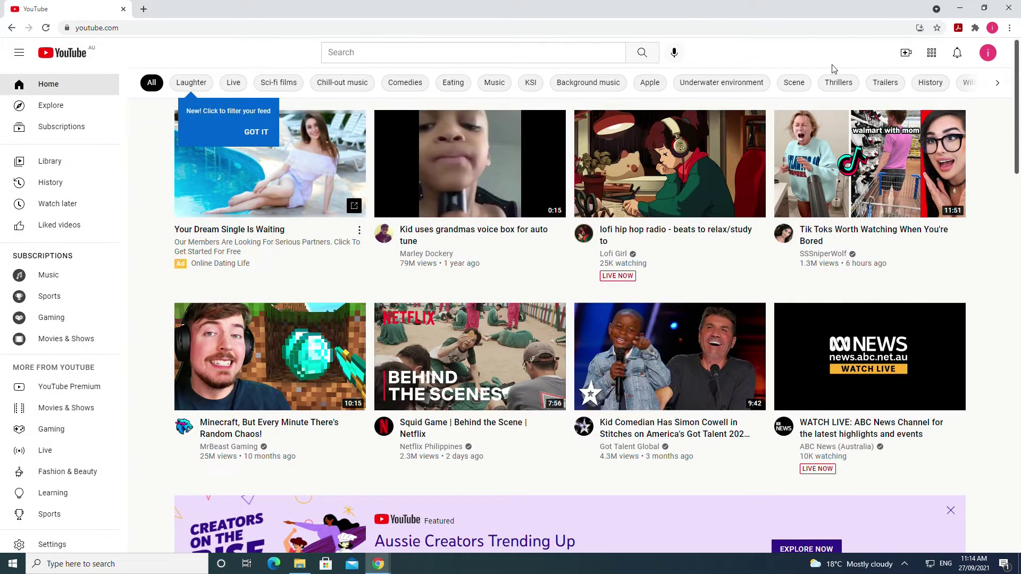
pyautogui.click(987, 54)
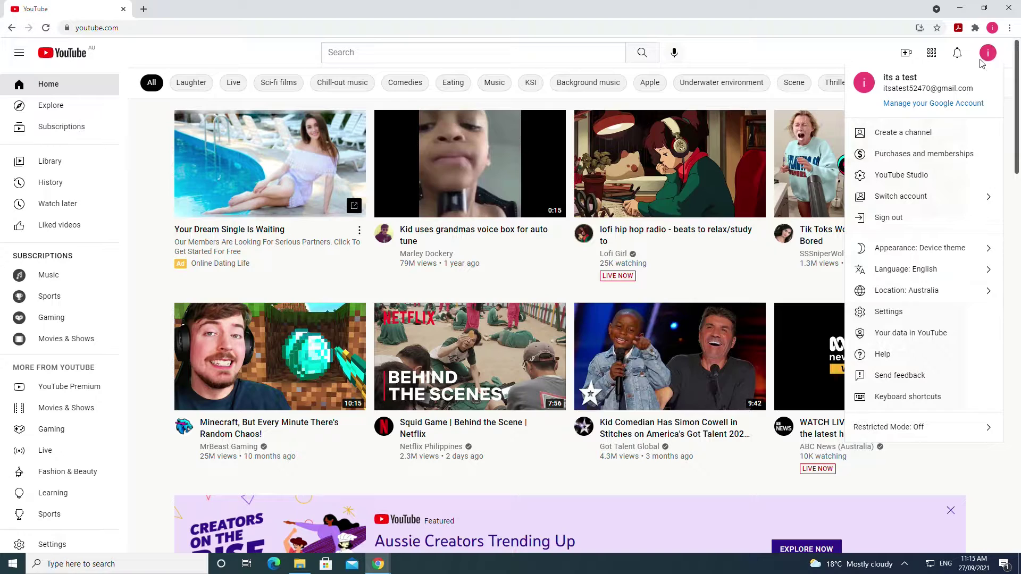
pyautogui.click(987, 55)
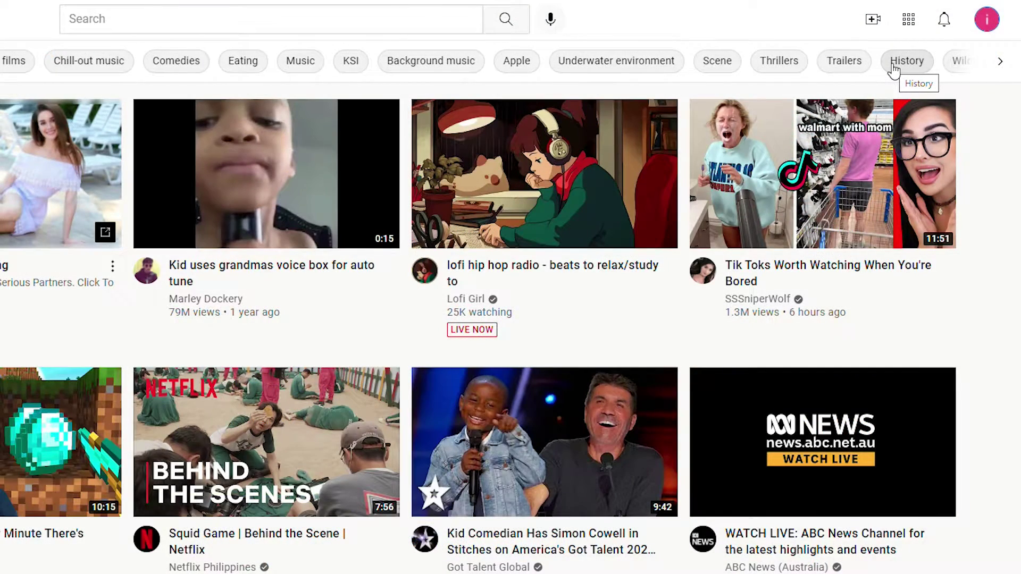
pyautogui.click(985, 20)
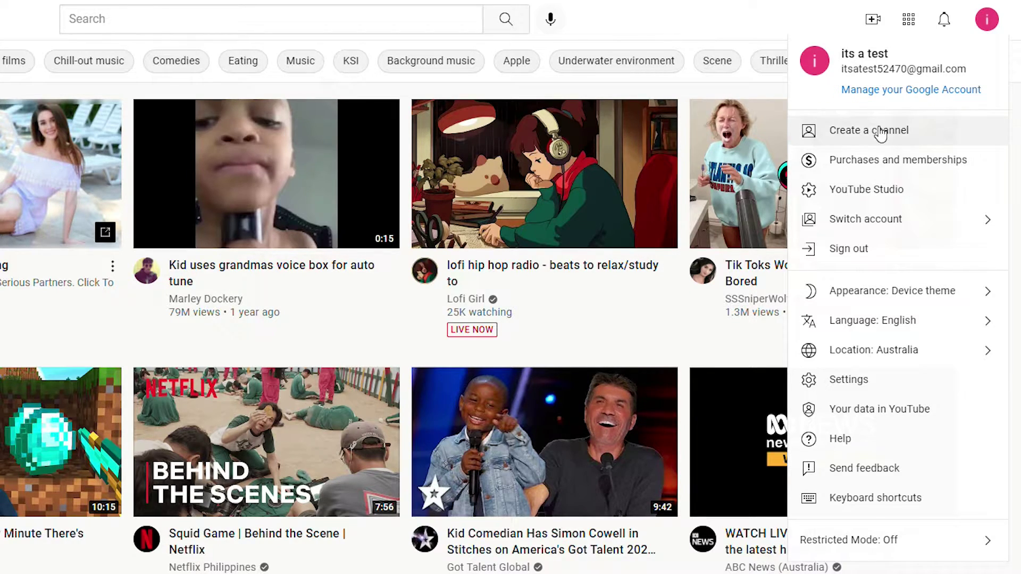
pyautogui.click(689, 21)
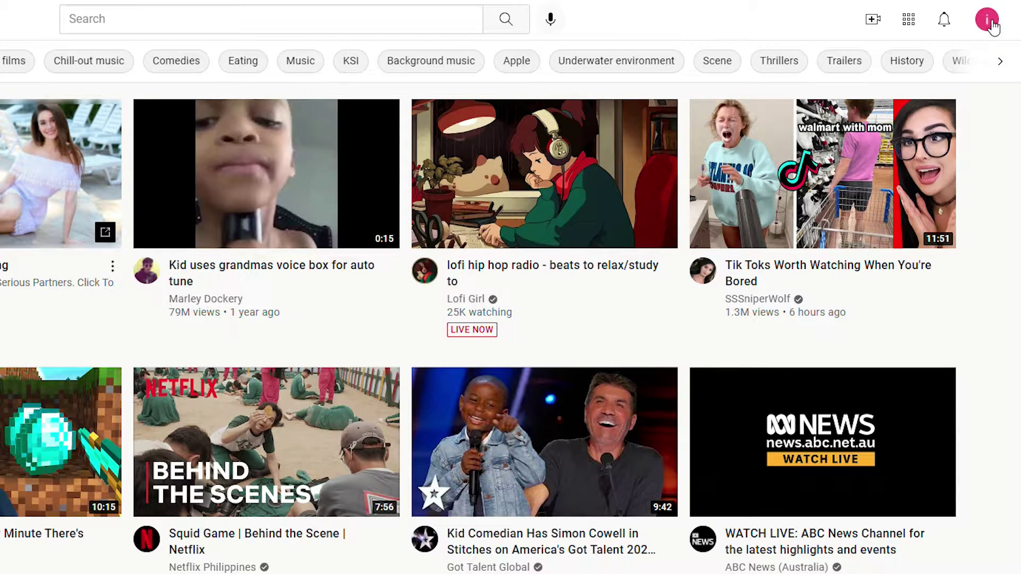
# Create a channel for the signed-in account, keeping the name "its a test" and the default picture
pyautogui.click(991, 22)
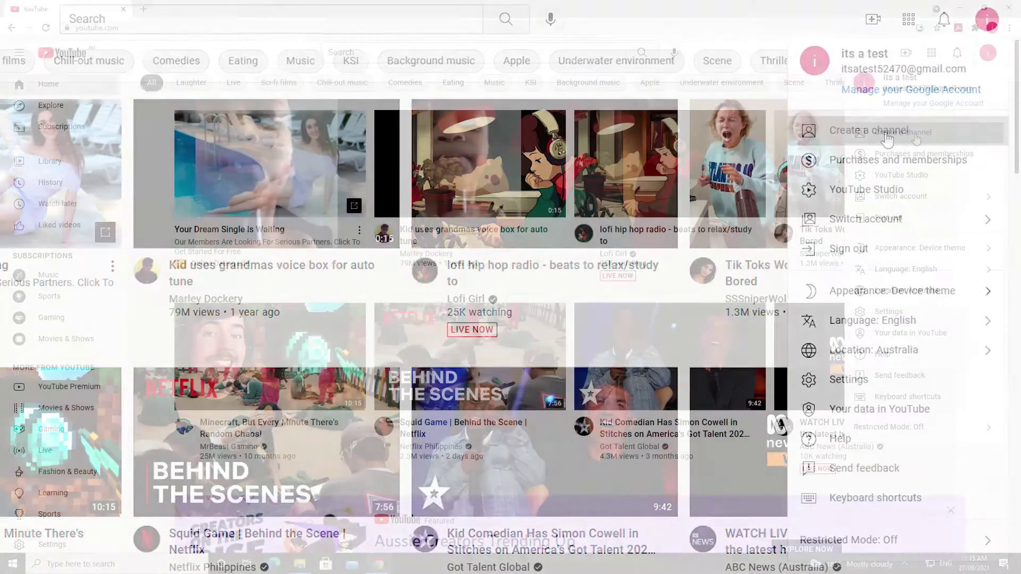
pyautogui.click(887, 138)
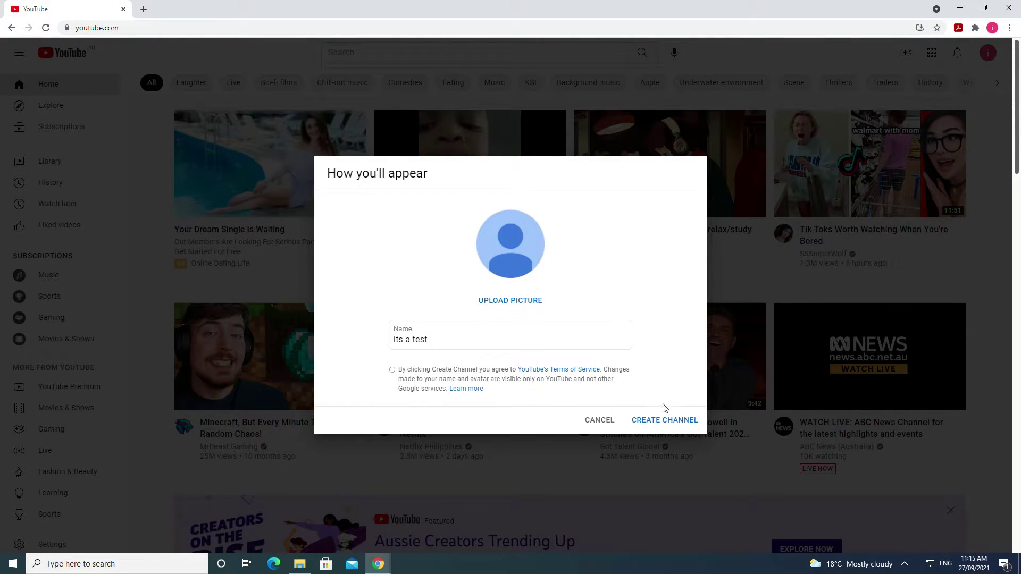
pyautogui.click(665, 417)
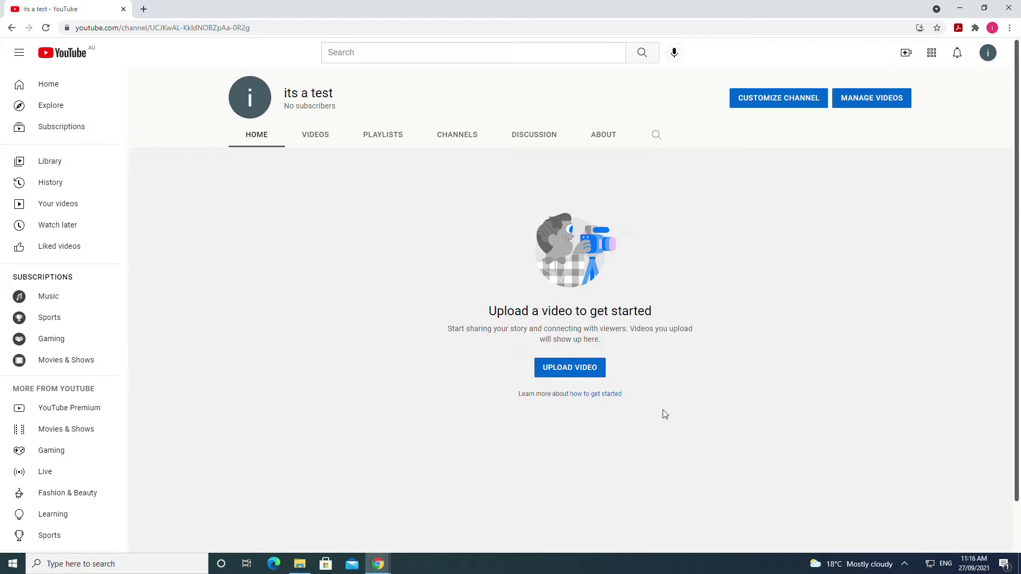
# Open the page listing all channels of the current account through the account switcher
pyautogui.click(988, 52)
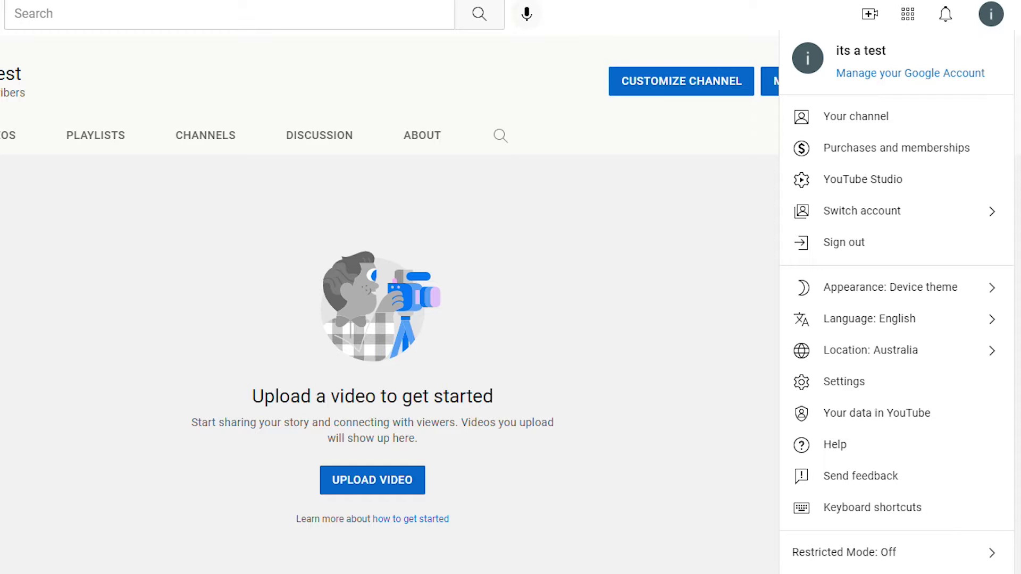
pyautogui.click(905, 223)
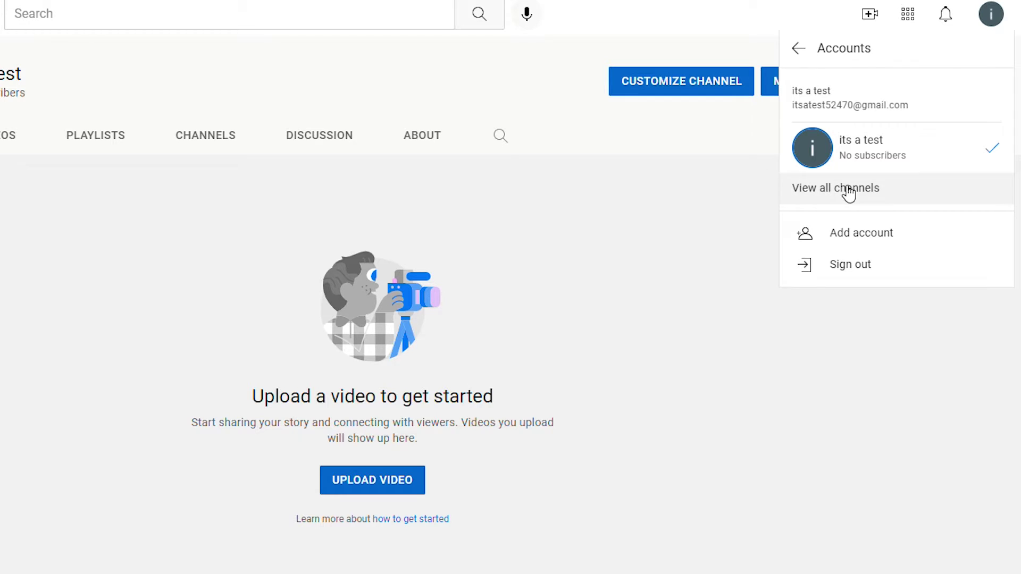
pyautogui.click(834, 201)
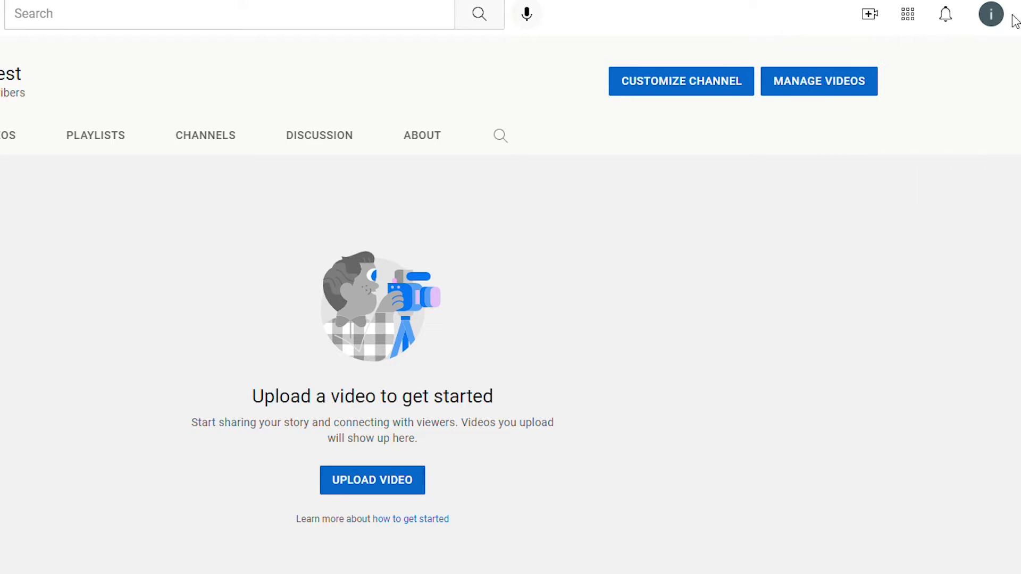
pyautogui.click(982, 24)
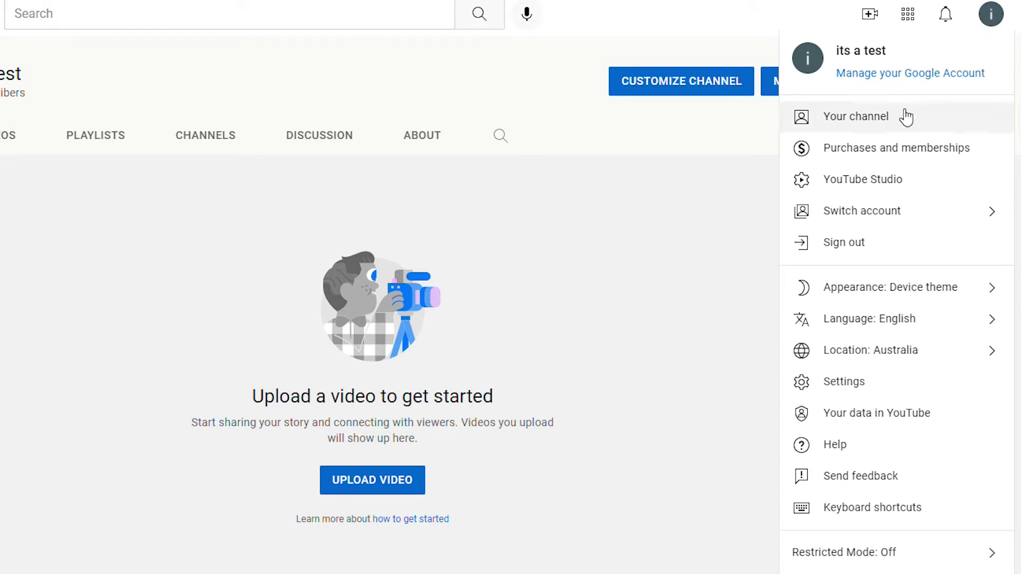
pyautogui.click(870, 213)
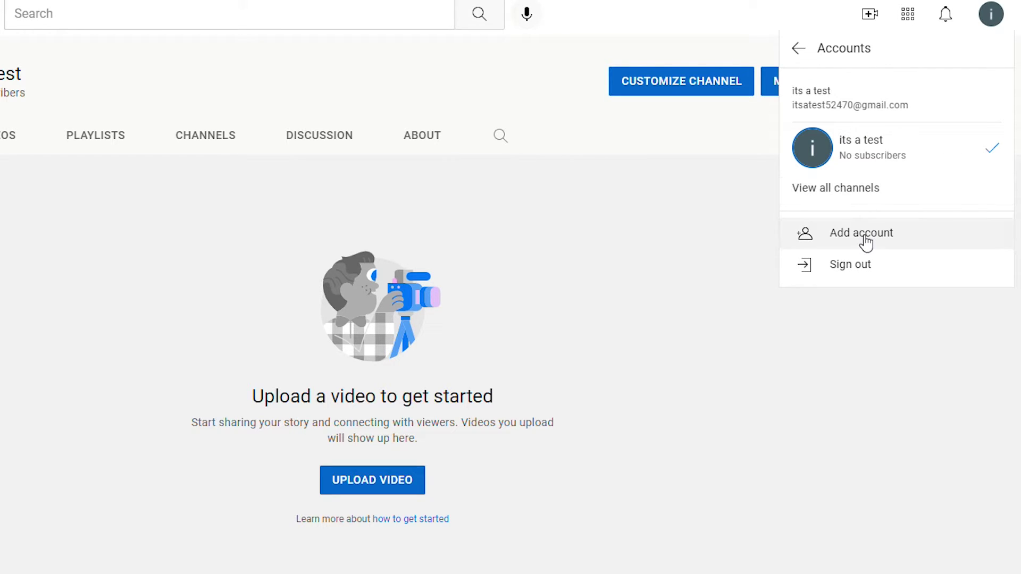
pyautogui.click(866, 194)
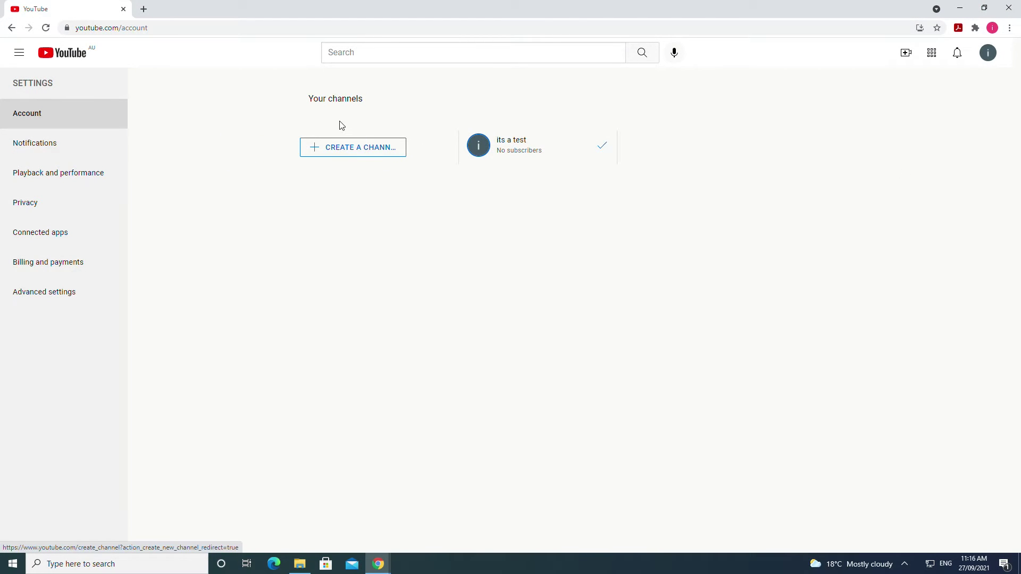
# Create an additional channel named "its a test 3.0", acknowledging that it is a new Google Account with its own settings
pyautogui.click(352, 159)
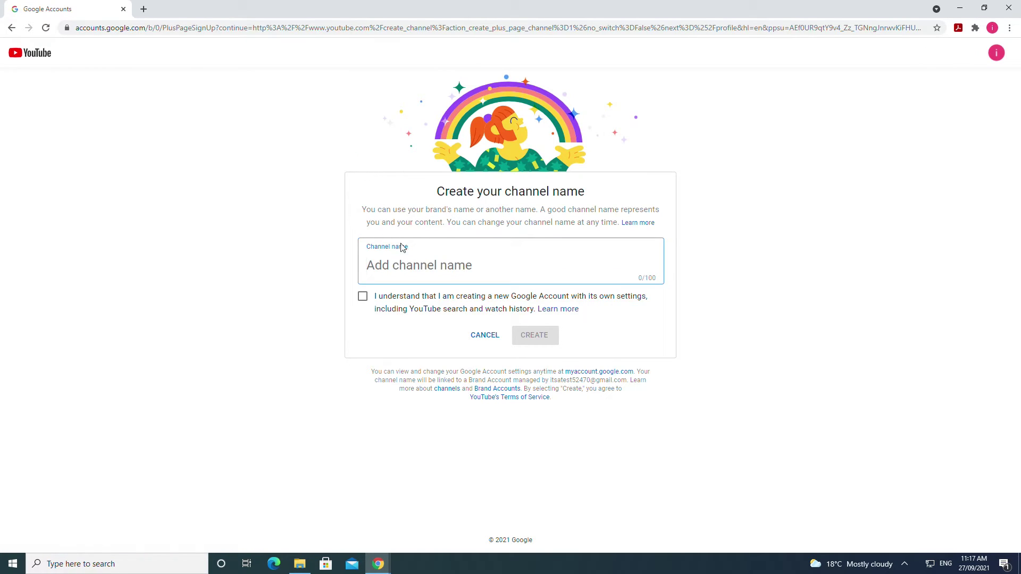
pyautogui.click(419, 261)
pyautogui.write('its  a test 3.')
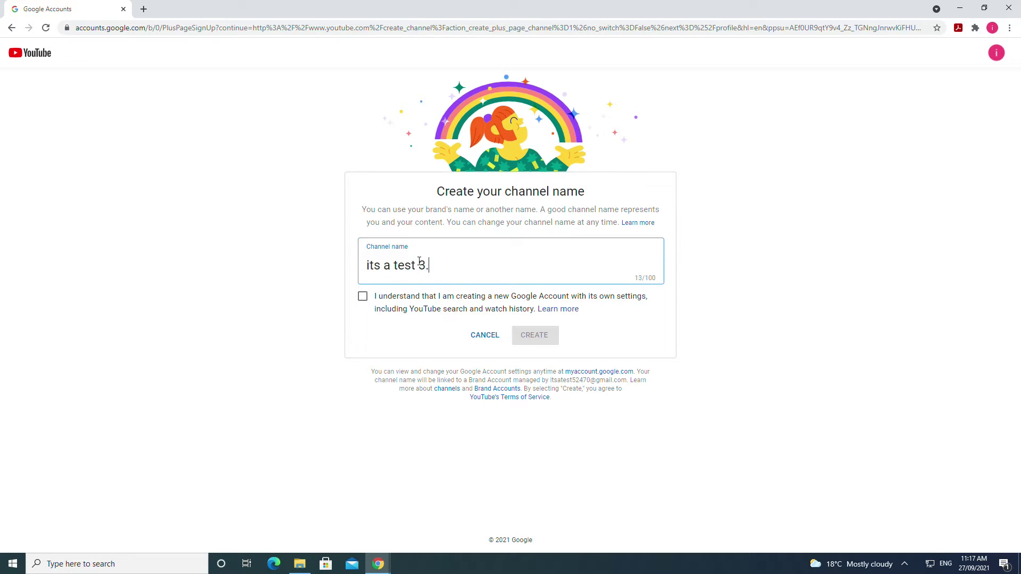
pyautogui.write('0')
pyautogui.click(363, 302)
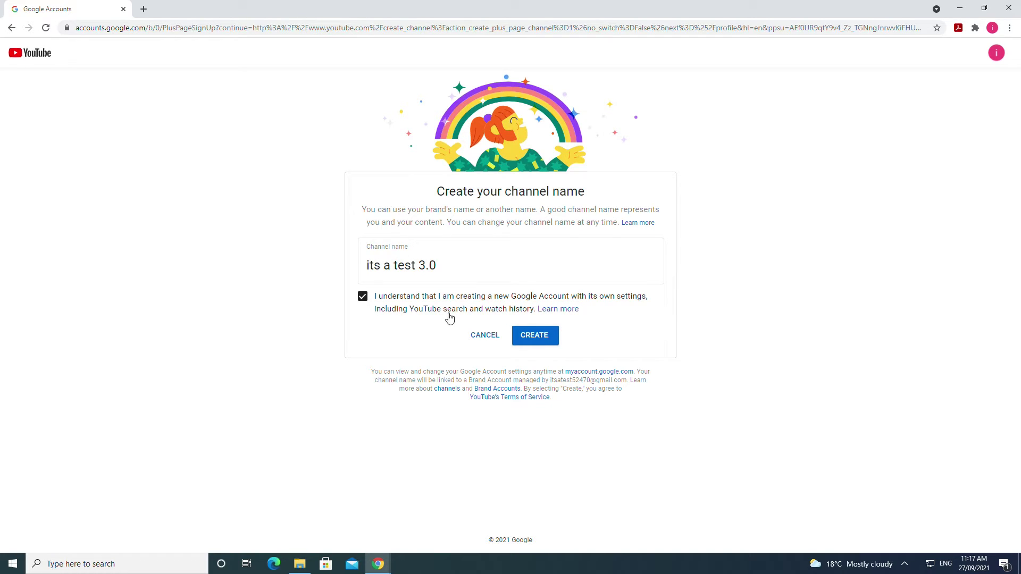
pyautogui.click(551, 339)
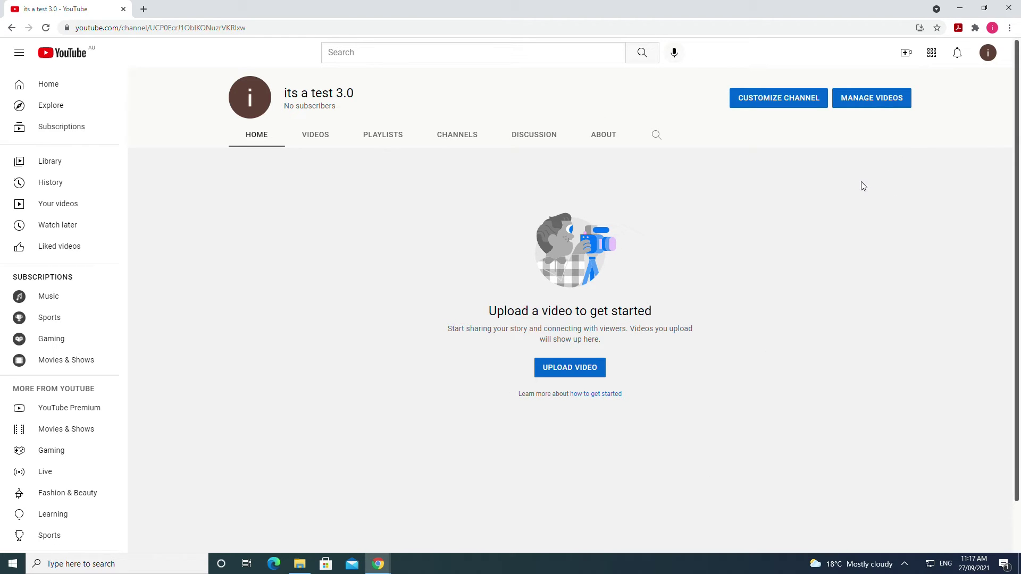
# Switch to the "its a test" channel and return to the YouTube home page
pyautogui.click(987, 54)
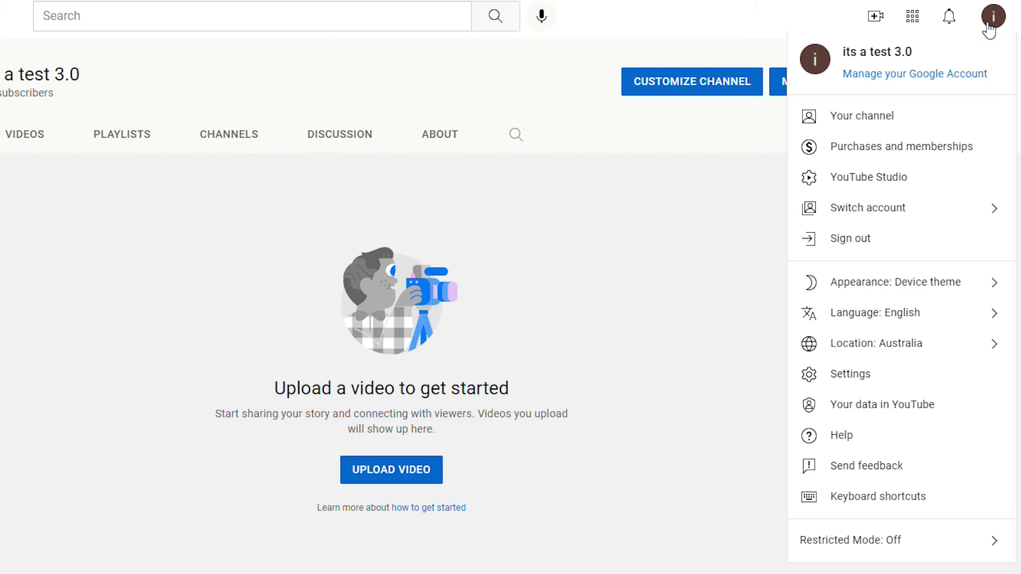
pyautogui.click(883, 212)
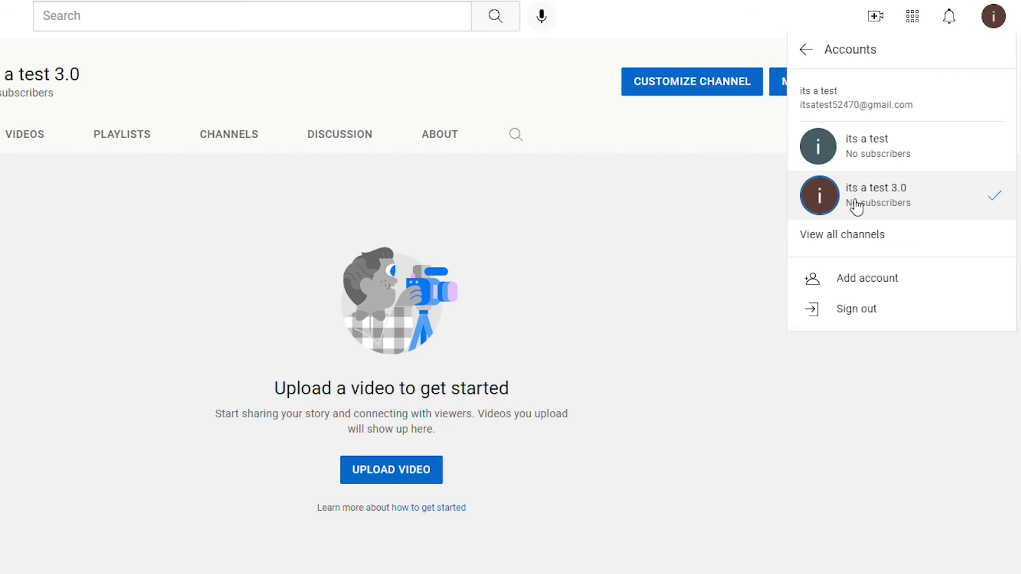
pyautogui.click(868, 166)
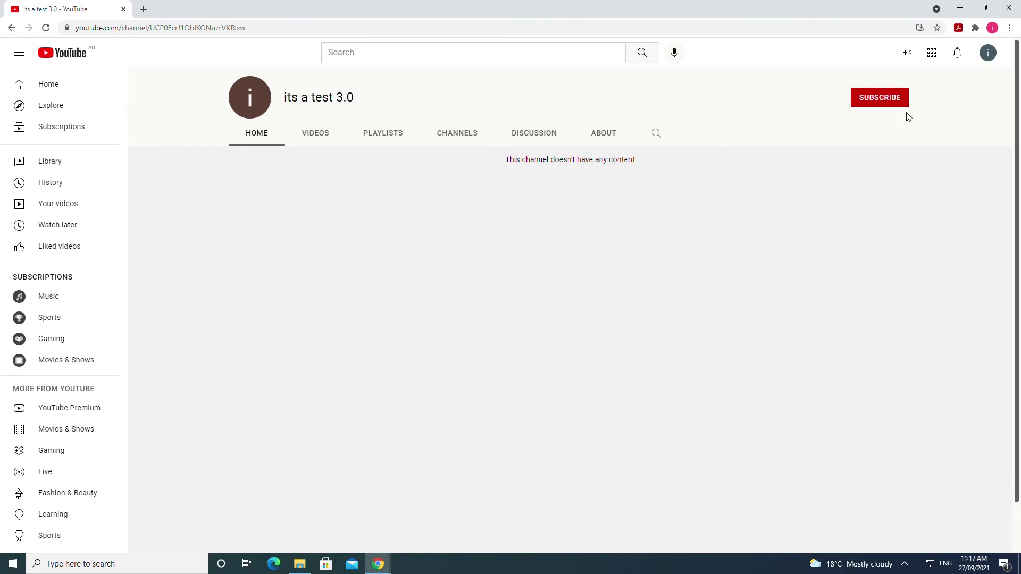
pyautogui.click(62, 53)
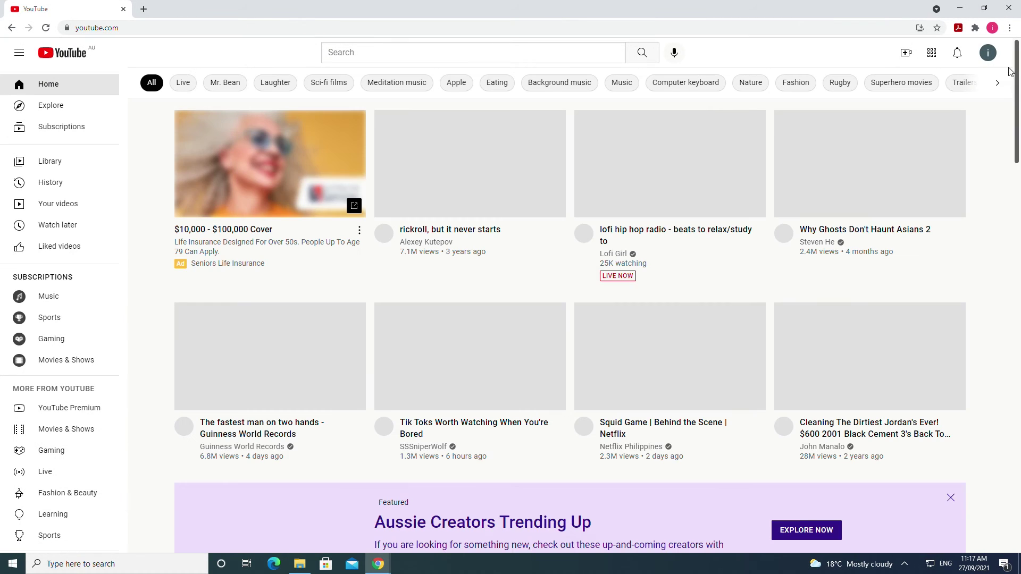
# Switch the active account to the "its a test 3.0" channel
pyautogui.click(990, 58)
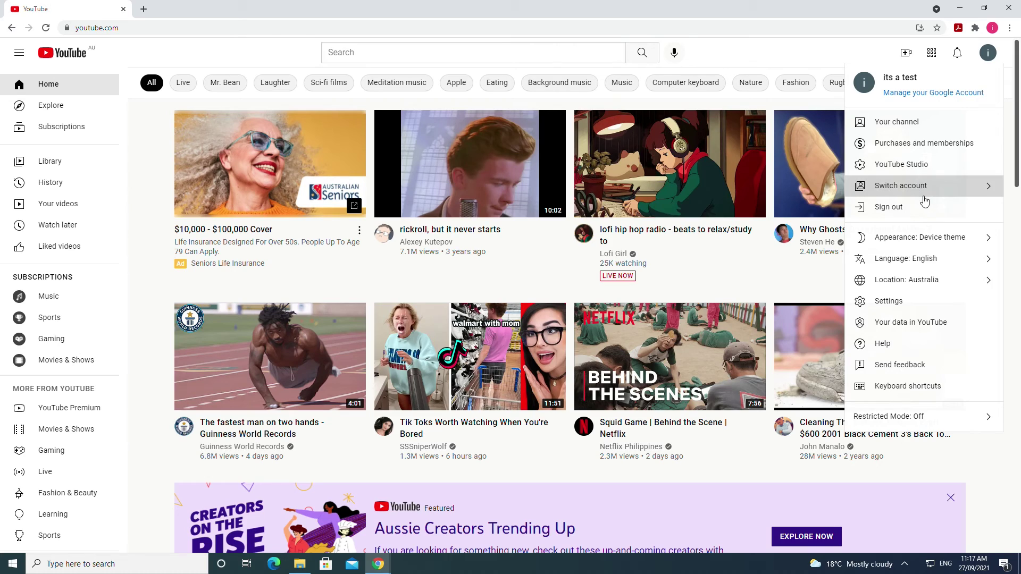
pyautogui.click(922, 187)
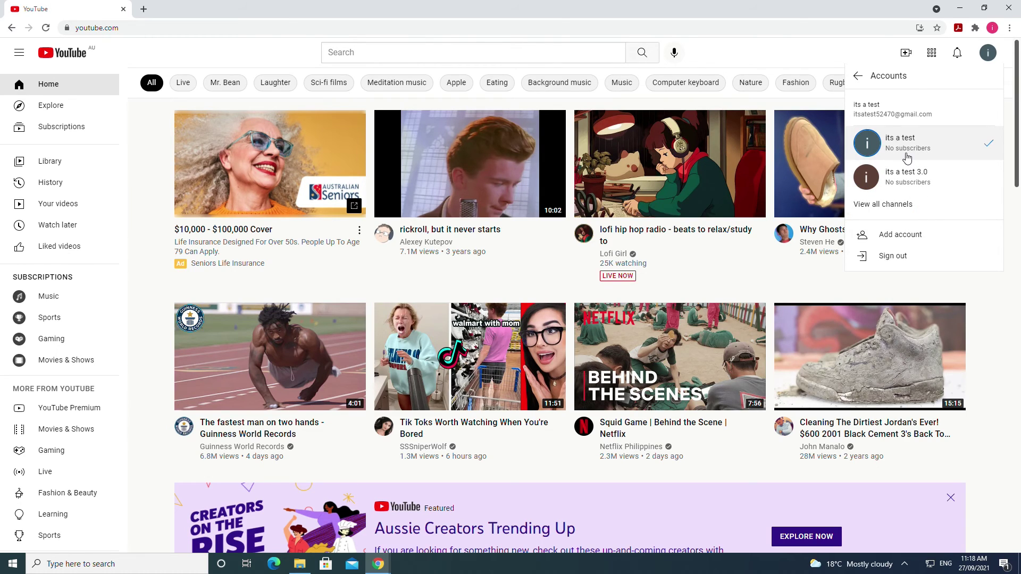
pyautogui.click(872, 183)
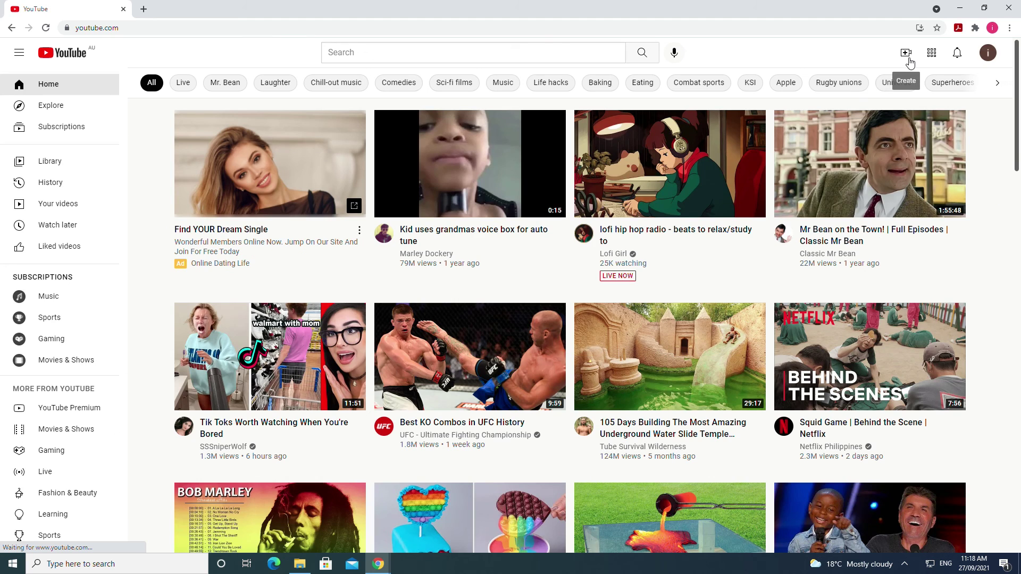
pyautogui.click(910, 63)
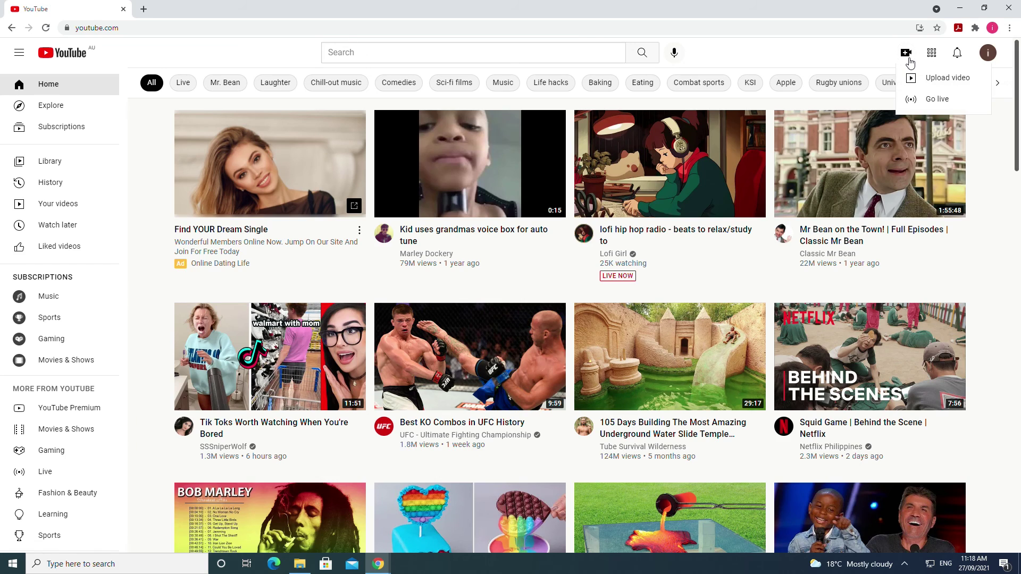
pyautogui.click(909, 62)
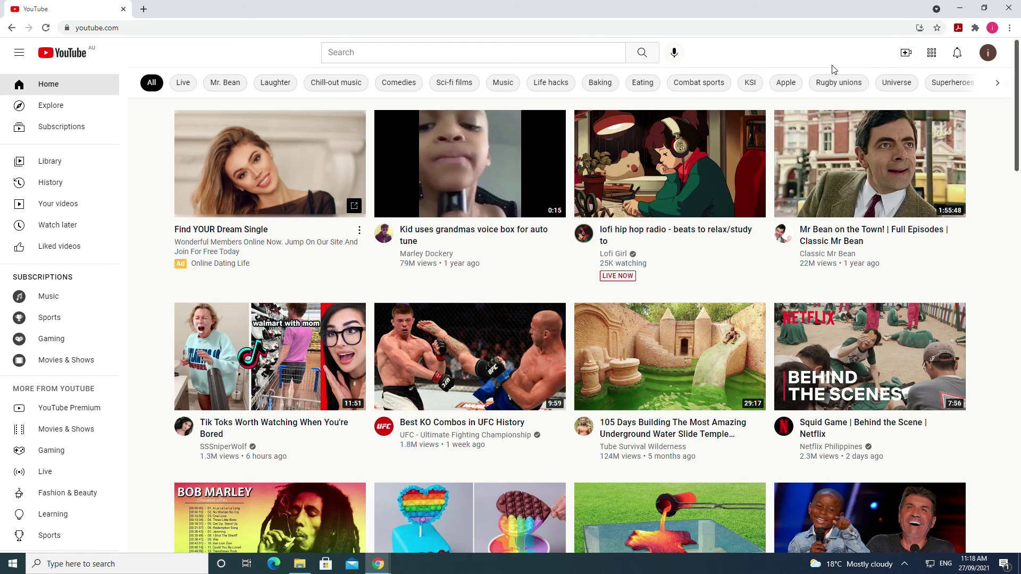